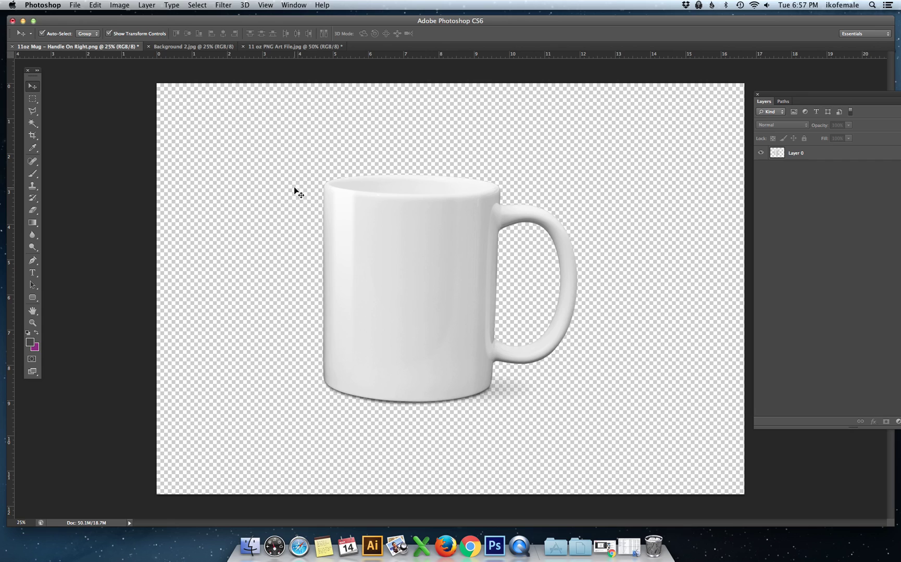
Step: Bring the '11 oz PNG Art File.jpg' logo artwork document to the front
left_click(185, 47)
left_click(272, 47)
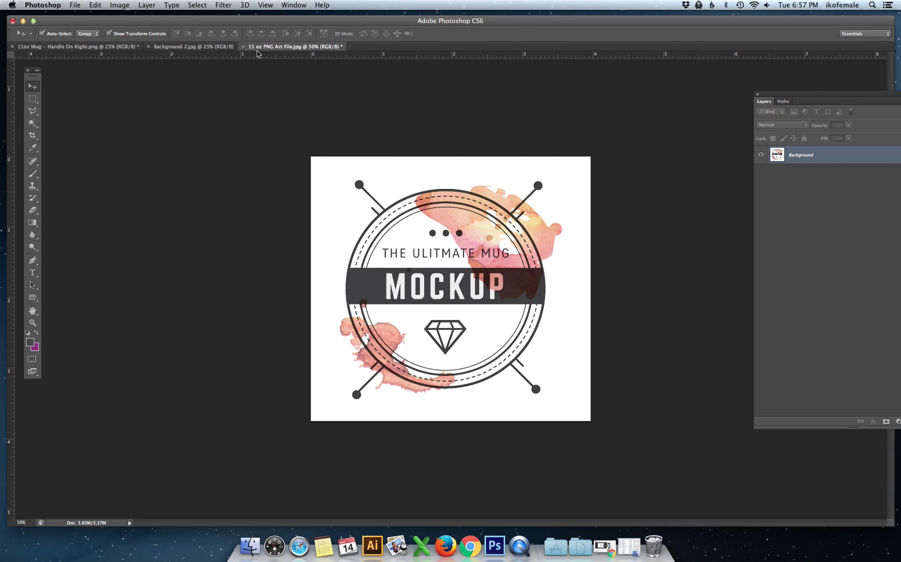
Step: Select all of the Background 2.jpg marble kitchen photo and copy it
left_click(198, 48)
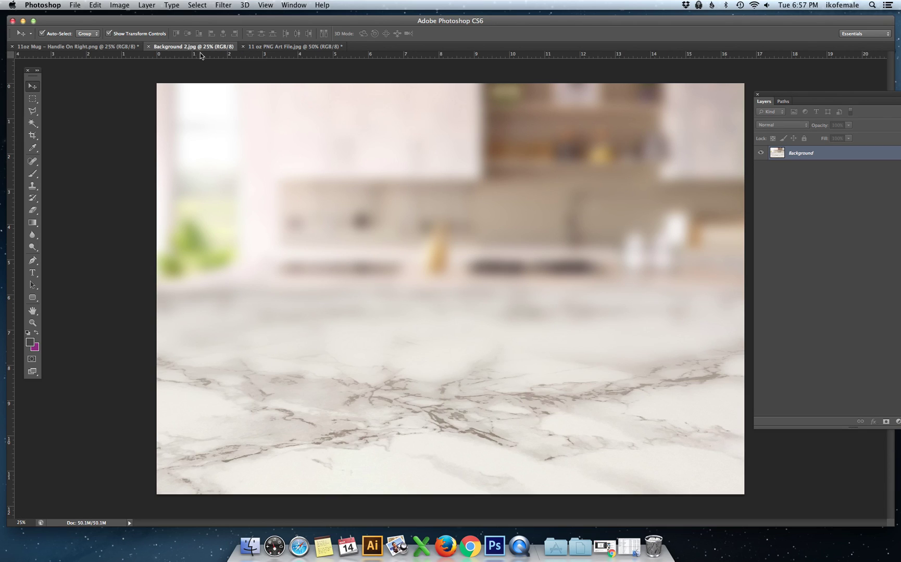
left_click(197, 5)
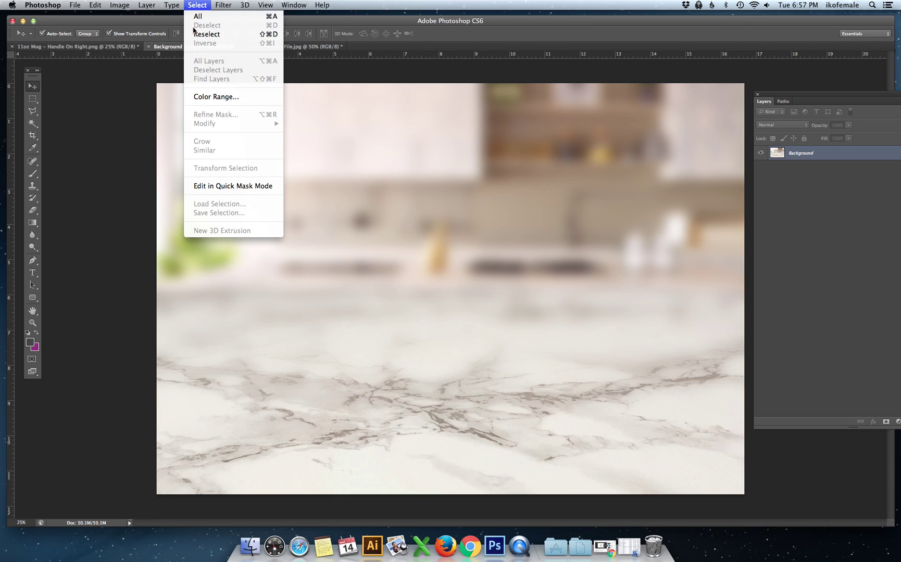
left_click(195, 18)
left_click(95, 5)
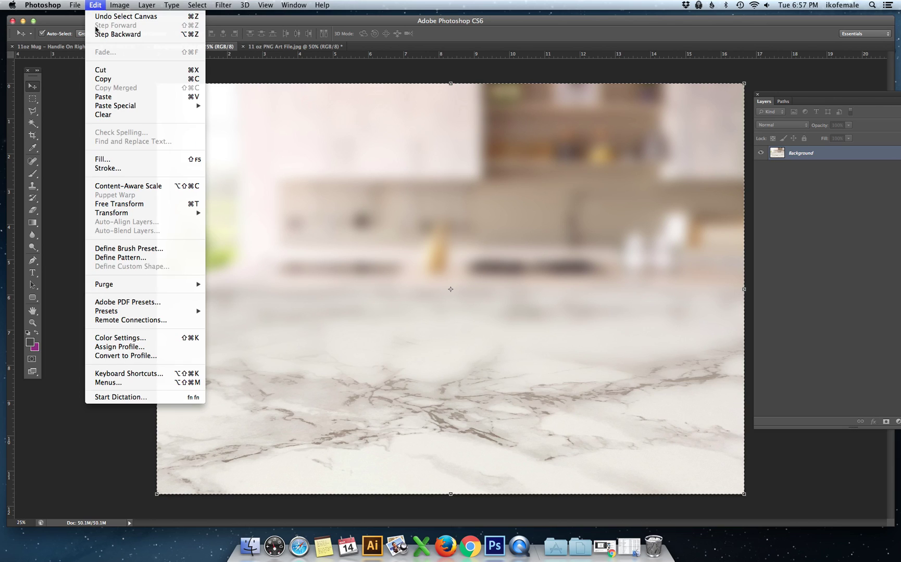
left_click(107, 80)
Step: Paste the marble photo into the mug document and move it below Layer 0
left_click(83, 46)
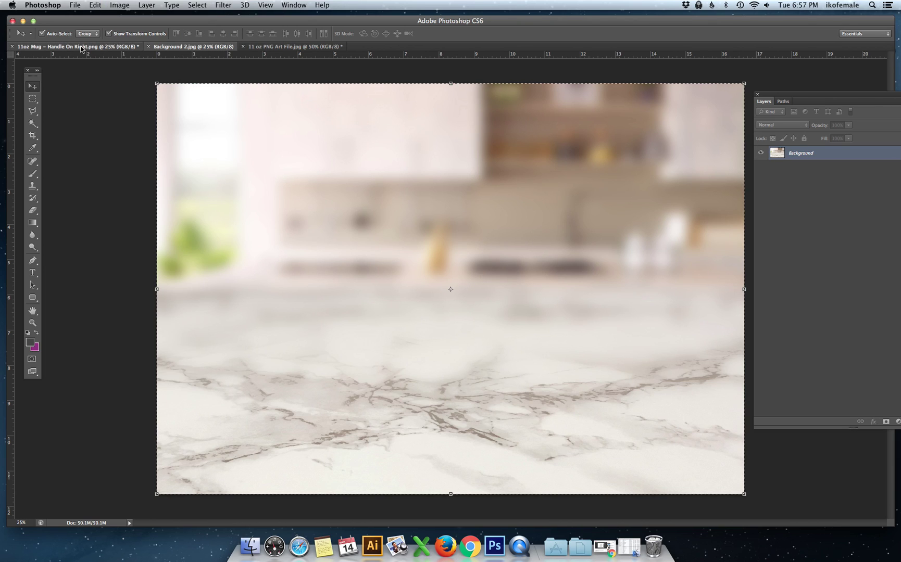
left_click(95, 5)
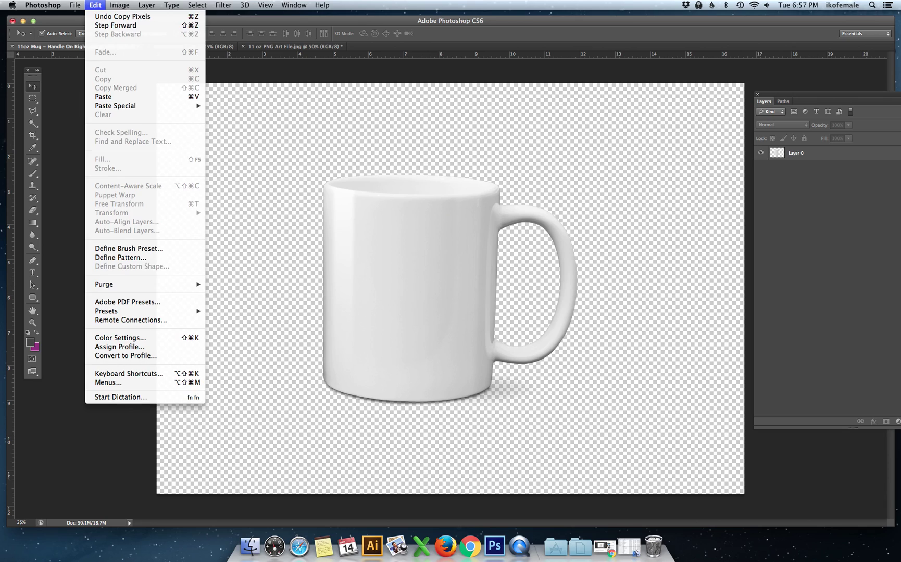
left_click(119, 97)
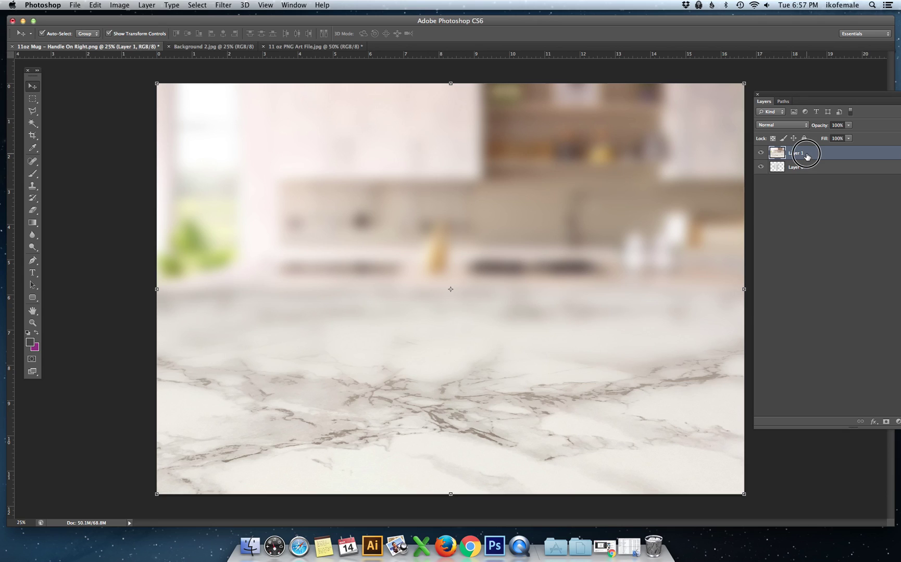
left_click_drag(807, 153, 806, 176)
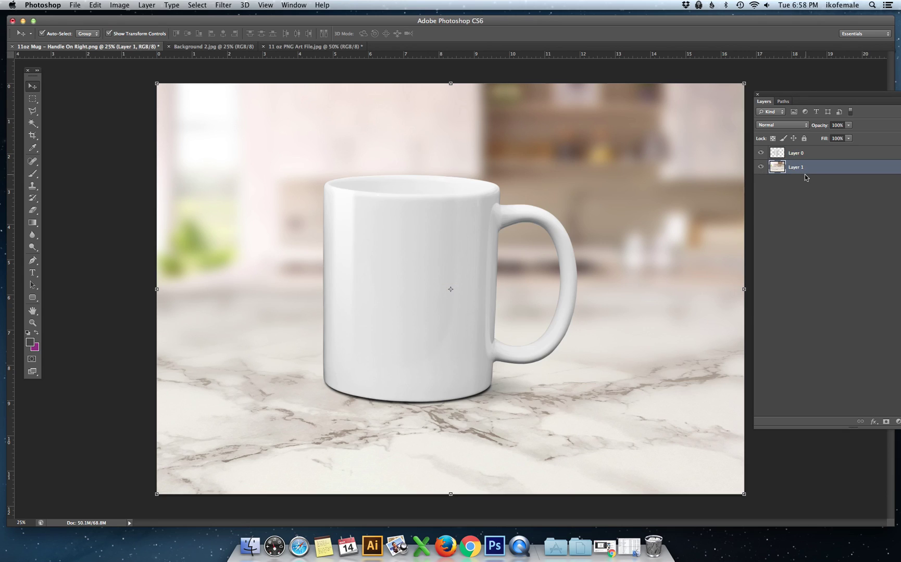
Step: Select all of the 11 oz PNG Art File logo and copy it
left_click(337, 48)
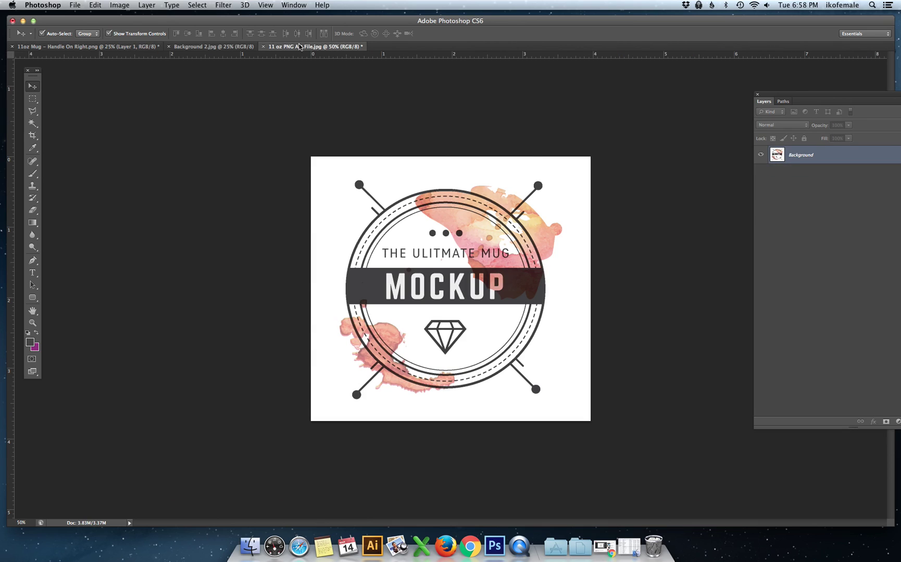
left_click(120, 4)
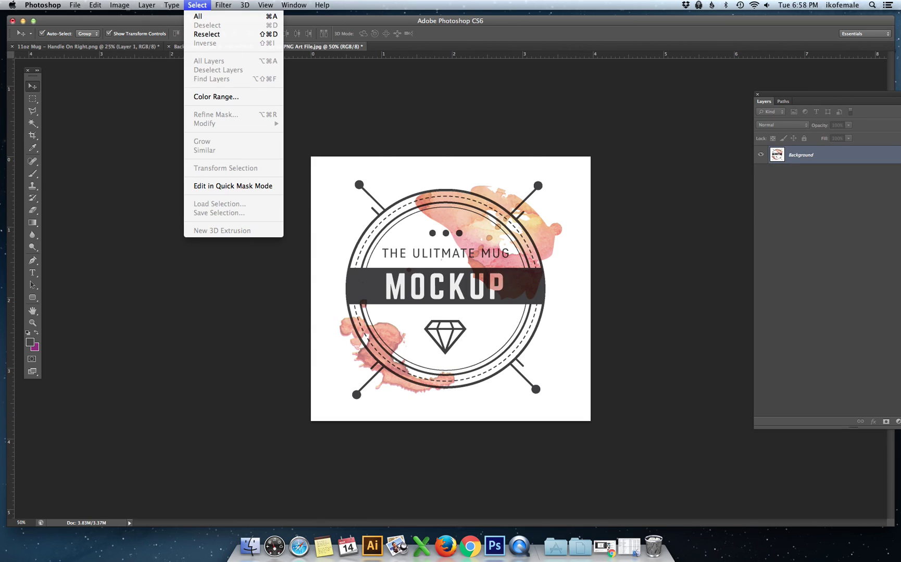
left_click(200, 17)
left_click(95, 5)
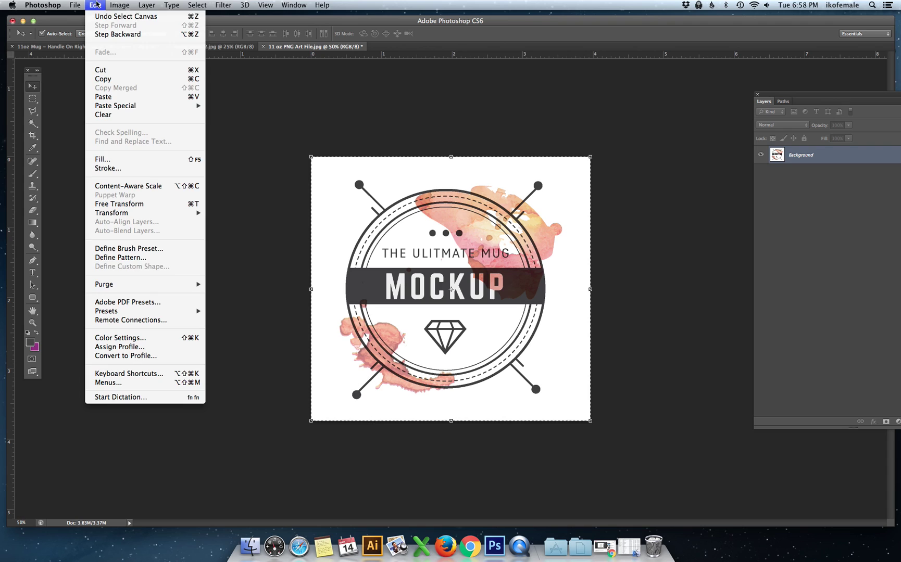
left_click(102, 78)
Step: Paste the logo into the mug document as the top layer with Multiply blending
left_click(89, 46)
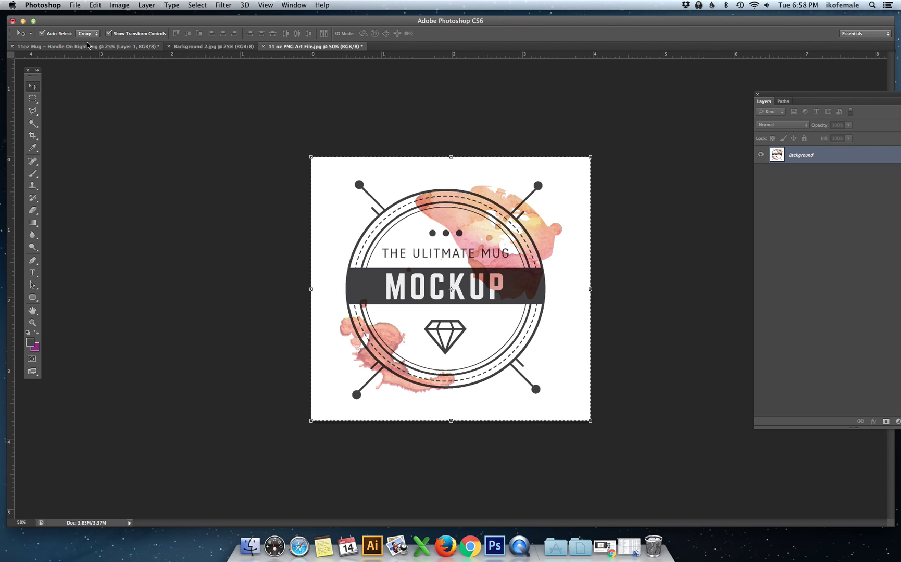
left_click(94, 5)
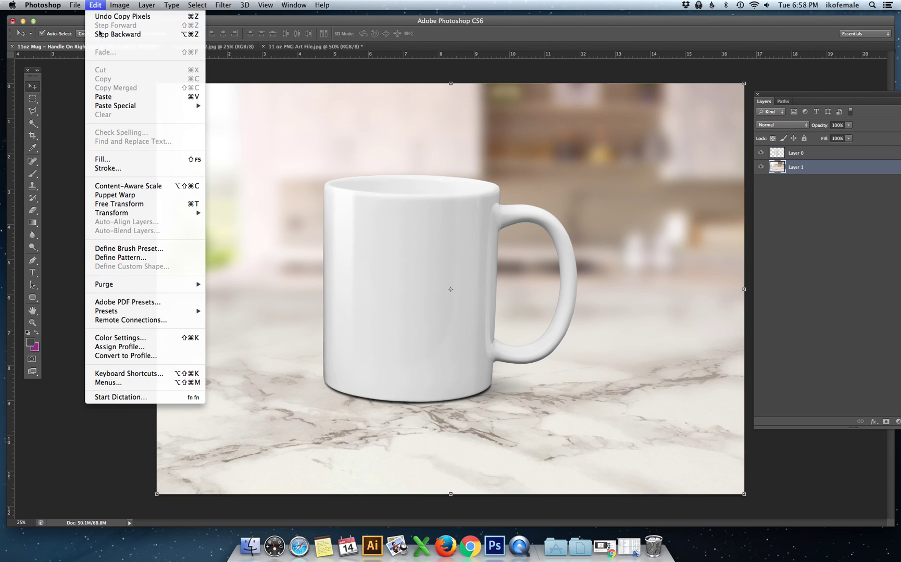
left_click(116, 99)
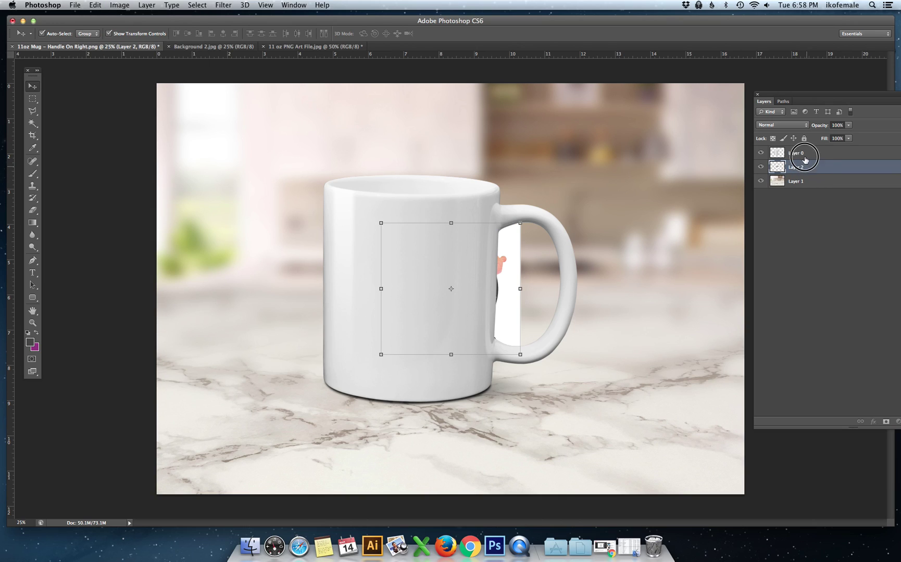
left_click_drag(813, 173, 800, 147)
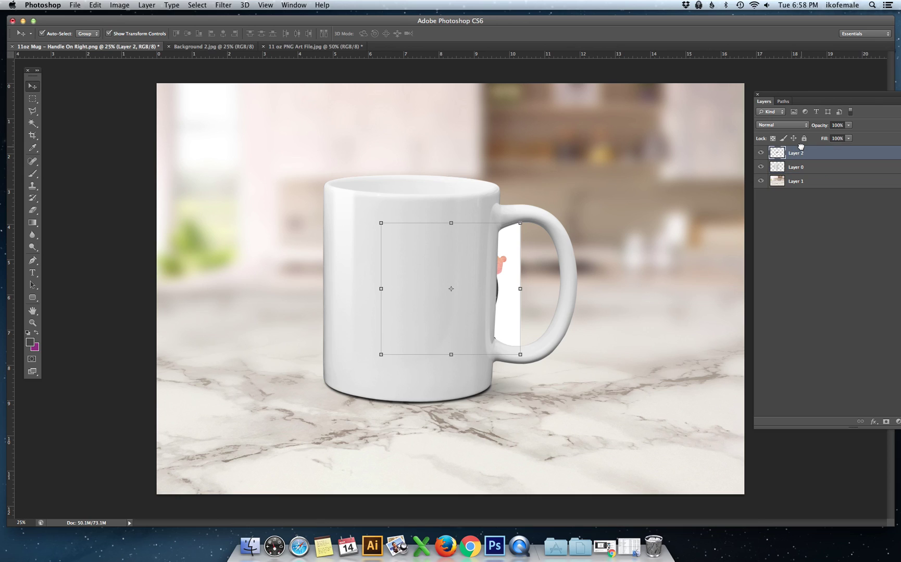
left_click(775, 126)
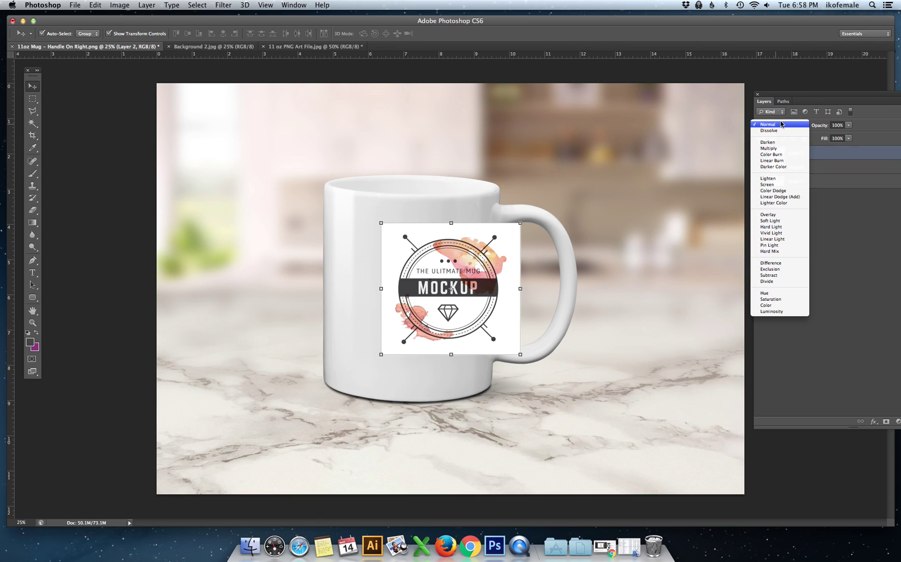
left_click(774, 150)
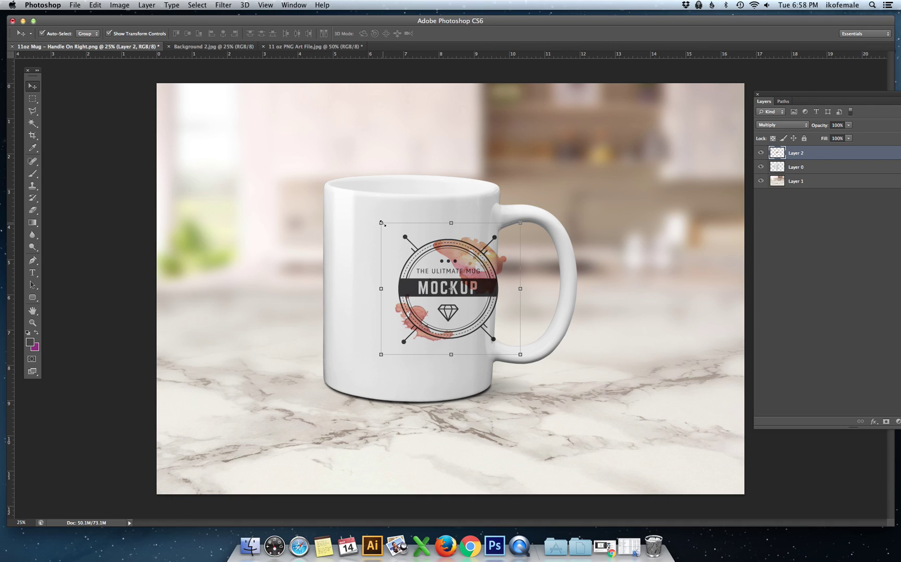
Step: Scale the logo with its corner handles, then move and nudge it onto the mug's front
left_click_drag(380, 223, 351, 195)
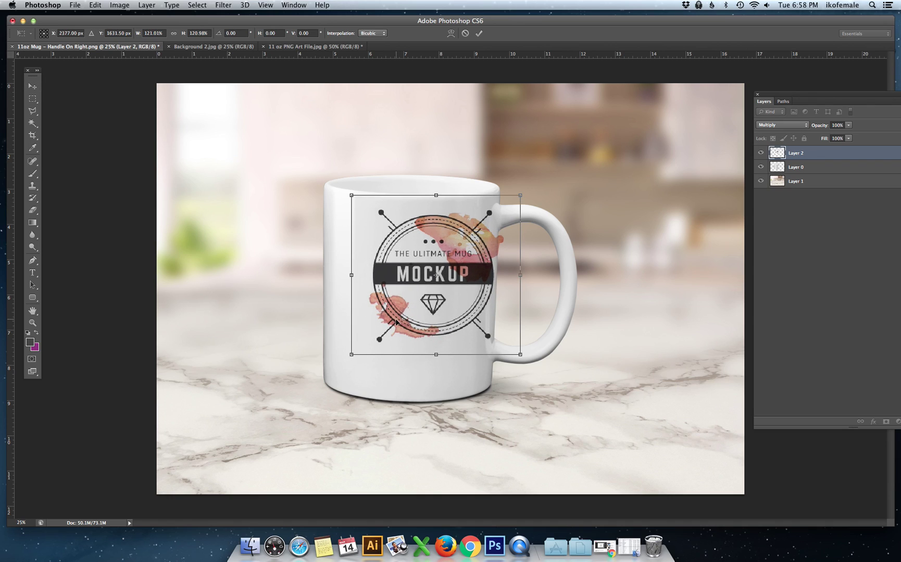
left_click_drag(351, 354, 336, 370)
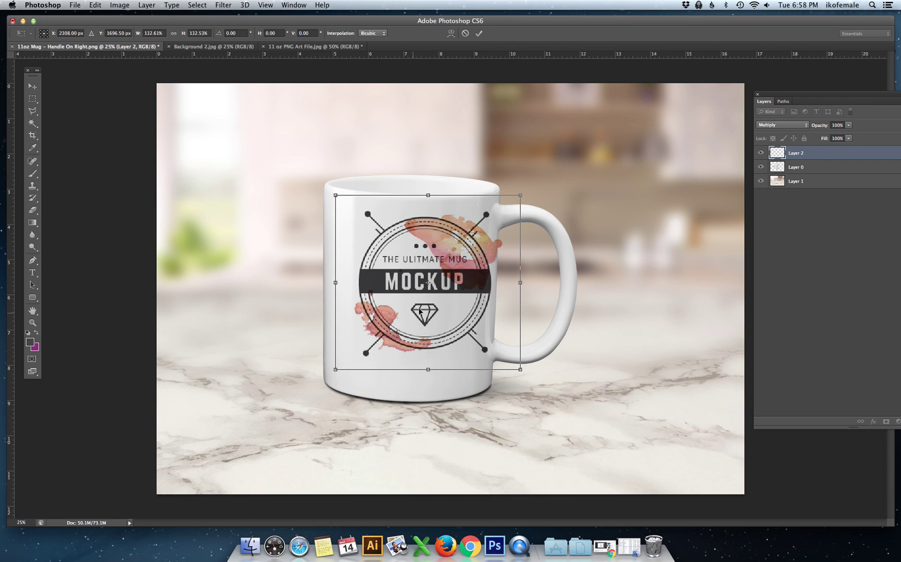
key("Return")
left_click(465, 291)
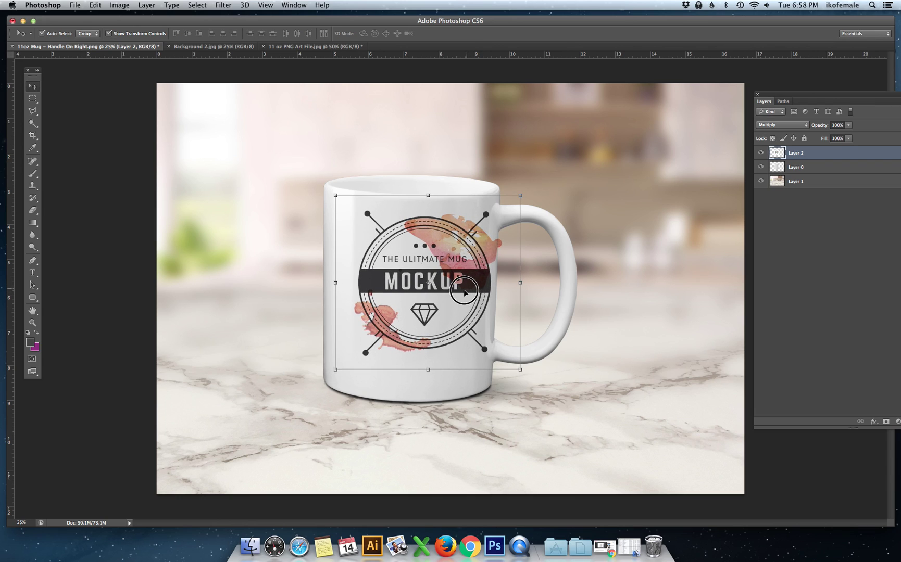
left_click_drag(465, 291, 457, 291)
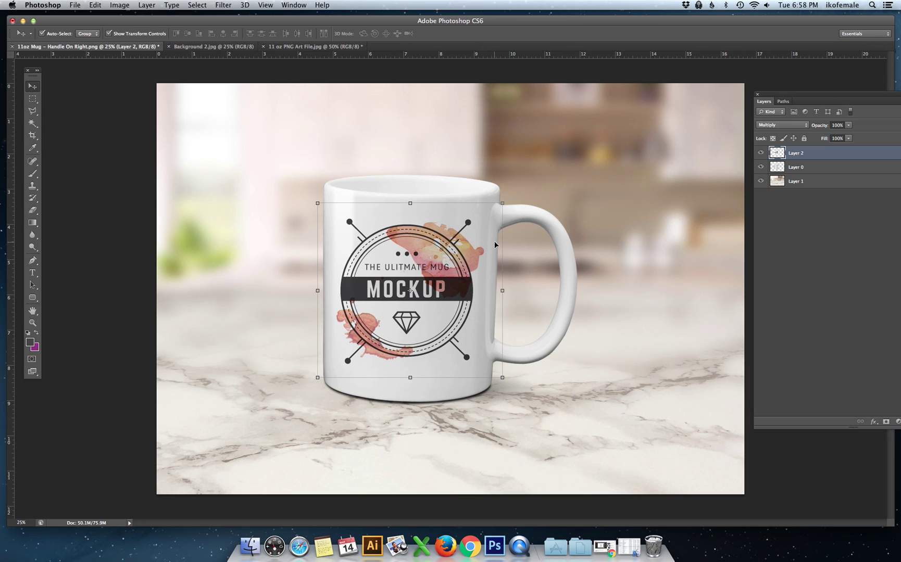
key("Down")
key("Down")
key("Down")
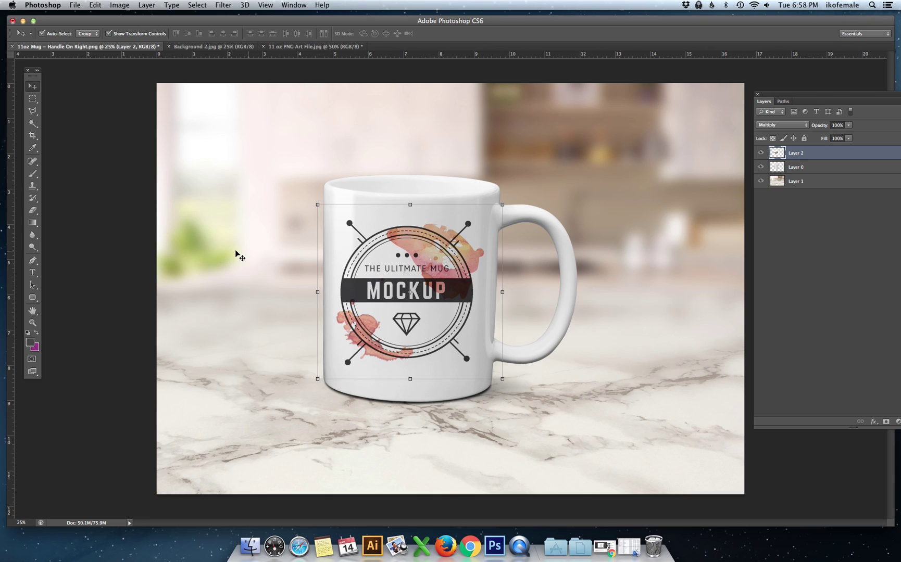
key("alt+super+a")
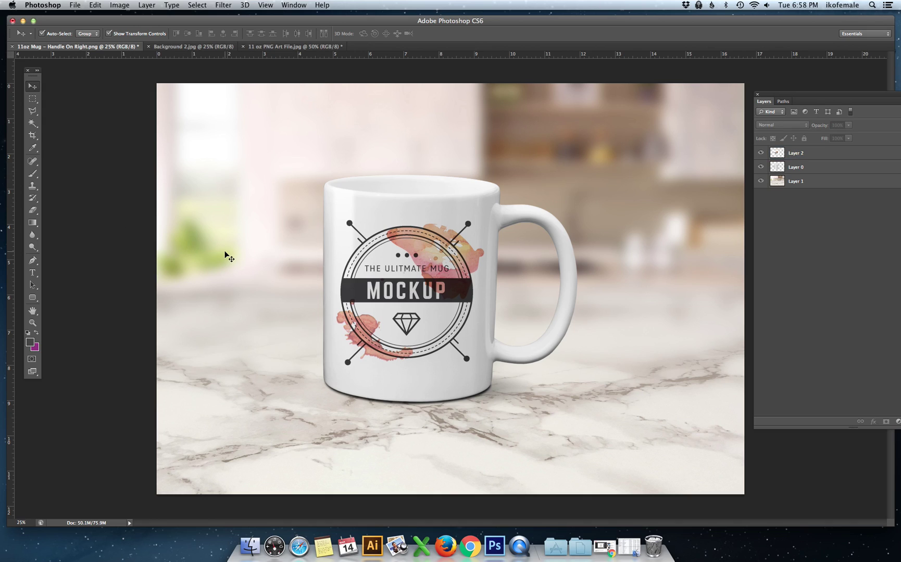
Step: Group Layer 2 and Layer 0 with Cmd+G and nudge the group slightly right
left_click(804, 160)
left_click(805, 167, "shift")
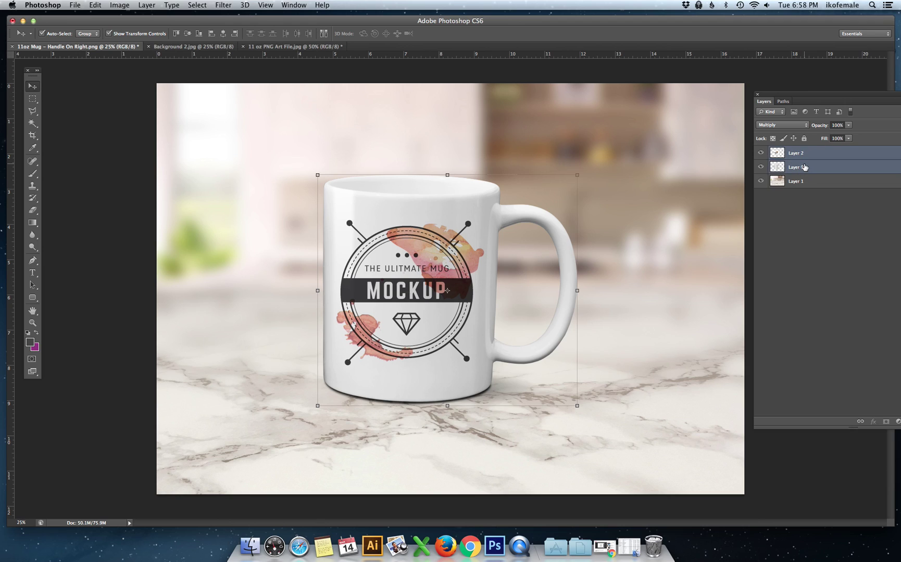
key("super+g")
mouse_move(412, 209)
left_mouse_down()
mouse_move(425, 207)
mouse_move(399, 205)
left_mouse_up()
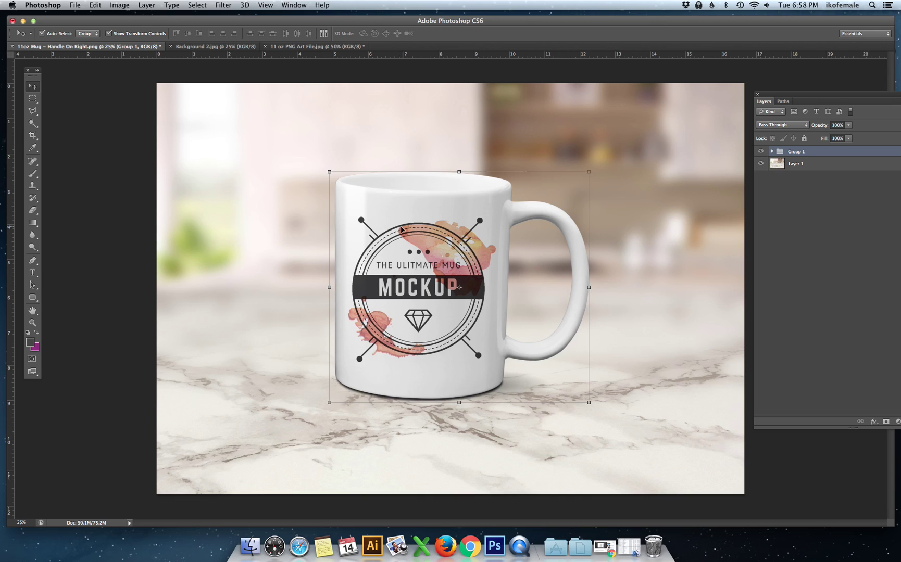